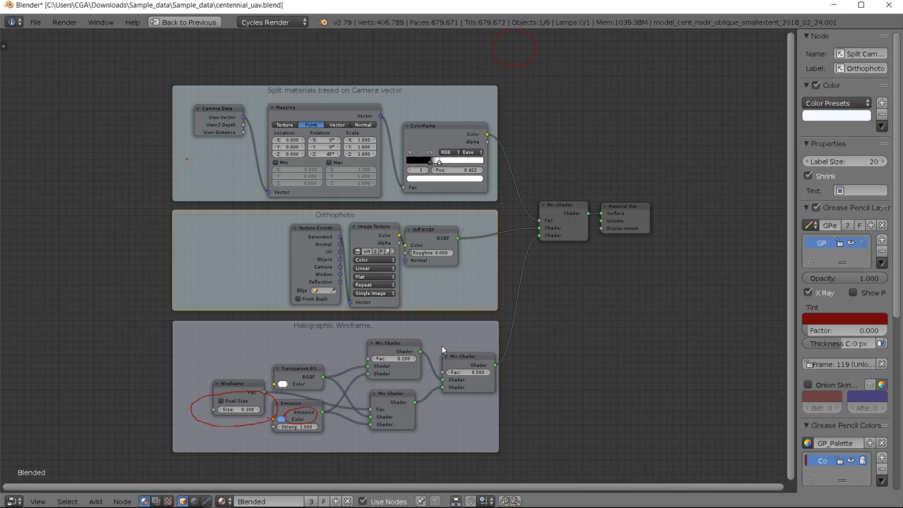
# Step: Move the Diffuse BSDF node slightly in the Orthophoto group
pyautogui.moveTo(447, 295); pyautogui.dragTo(462, 276, button='middle')
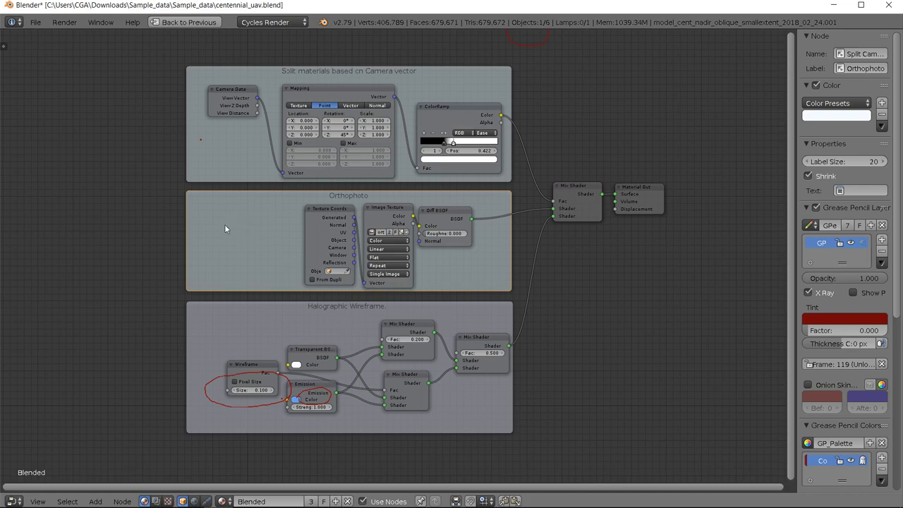
pyautogui.scroll(2, 348, 214)
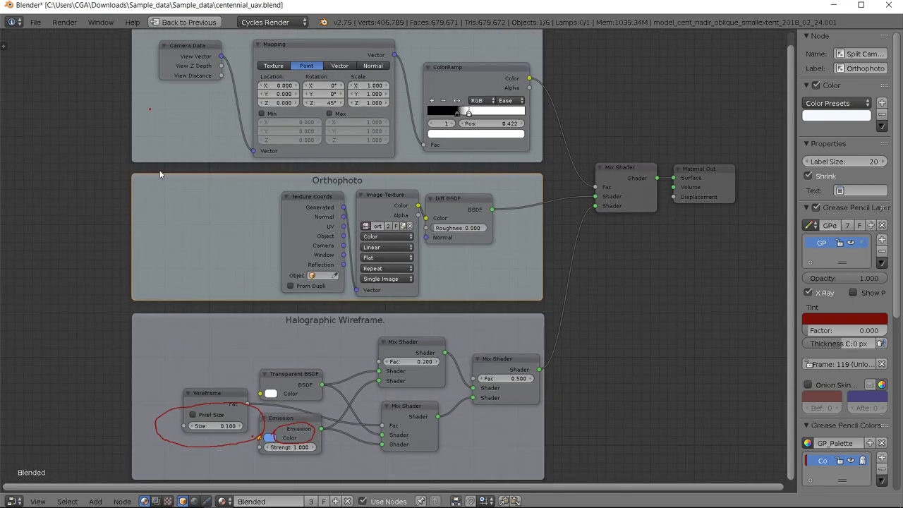
pyautogui.scroll(-1, 244, 238)
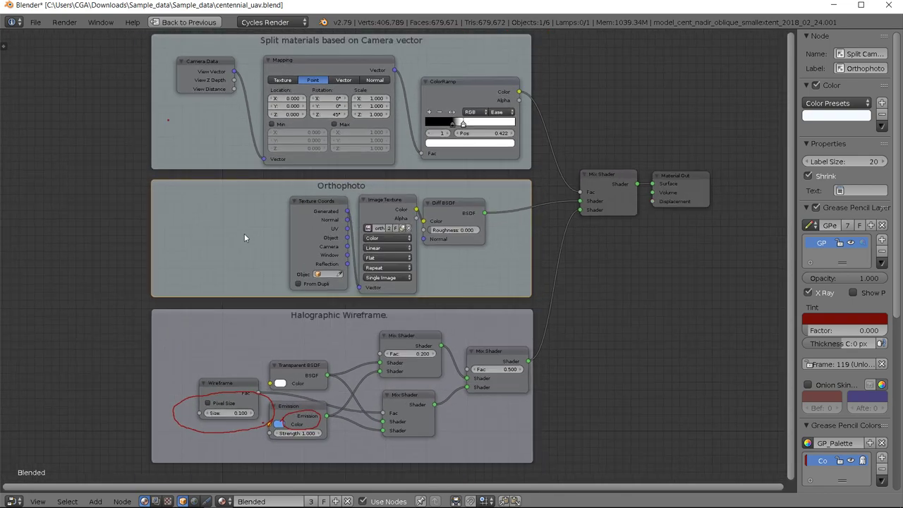
pyautogui.moveTo(289, 233); pyautogui.dragTo(272, 210, button='middle')
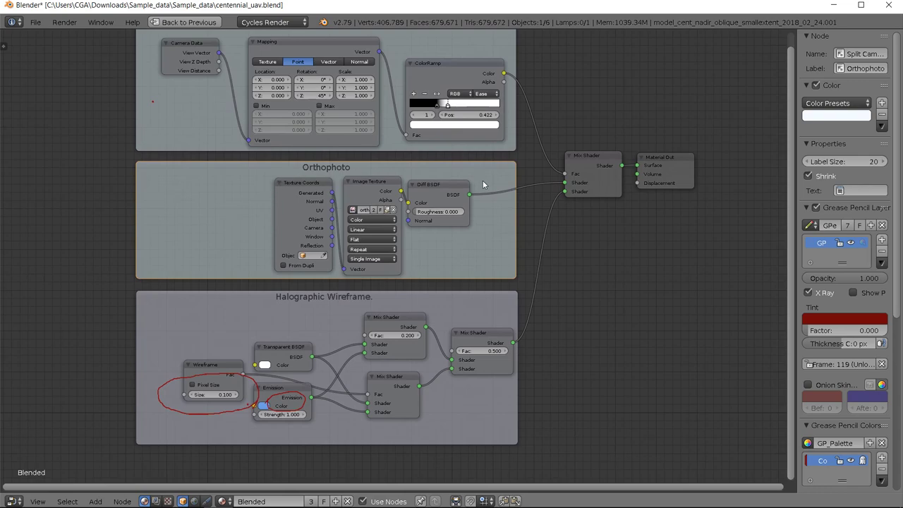
pyautogui.moveTo(440, 186); pyautogui.dragTo(451, 183)
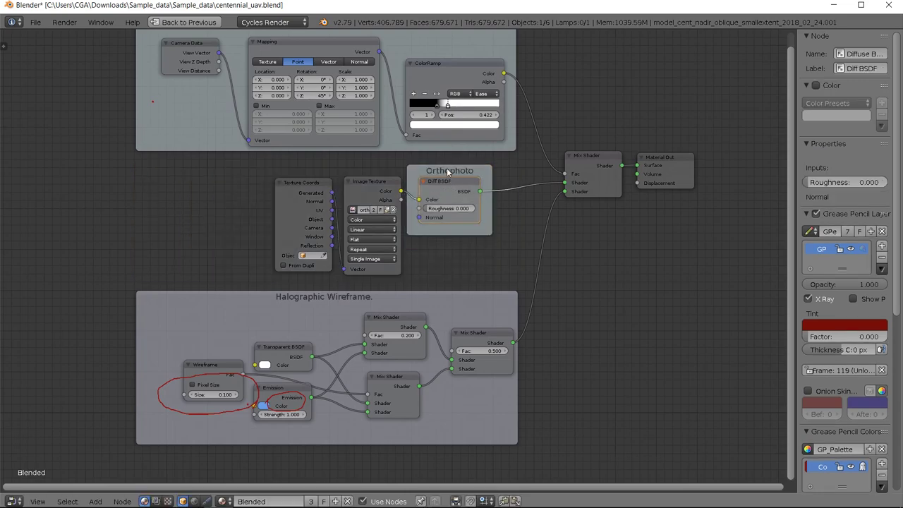
pyautogui.moveTo(436, 207); pyautogui.dragTo(420, 208, button='middle')
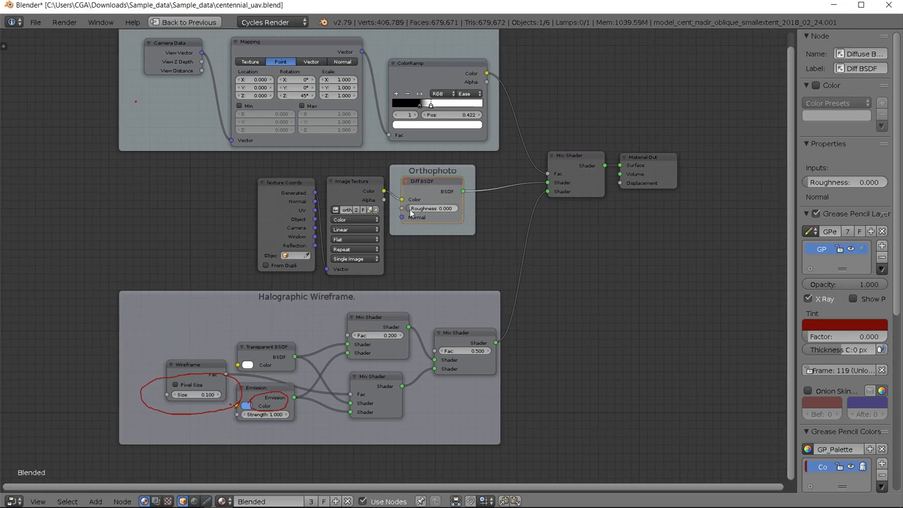
# Step: Delete the Halographic Wireframe frame while keeping the nodes inside it
pyautogui.scroll(1, 410, 255)
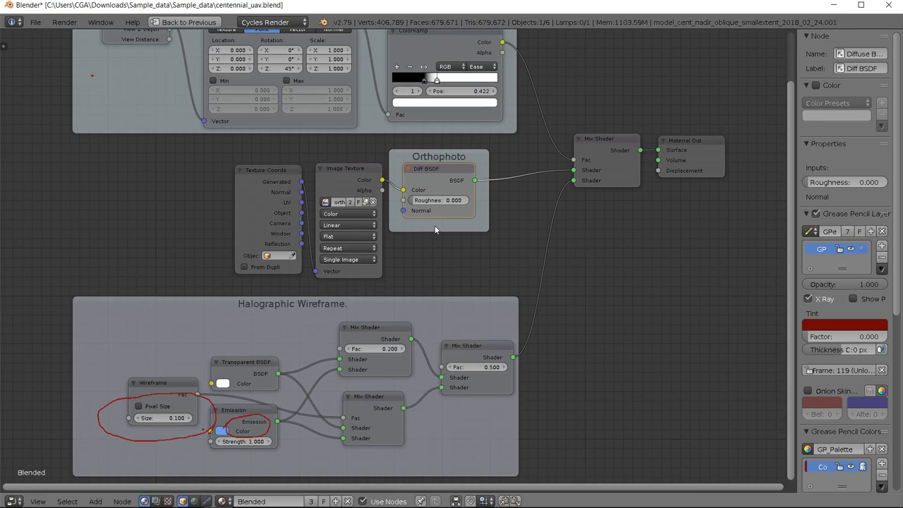
pyautogui.scroll(-1, 430, 237)
pyautogui.moveTo(425, 243); pyautogui.dragTo(423, 198, button='middle')
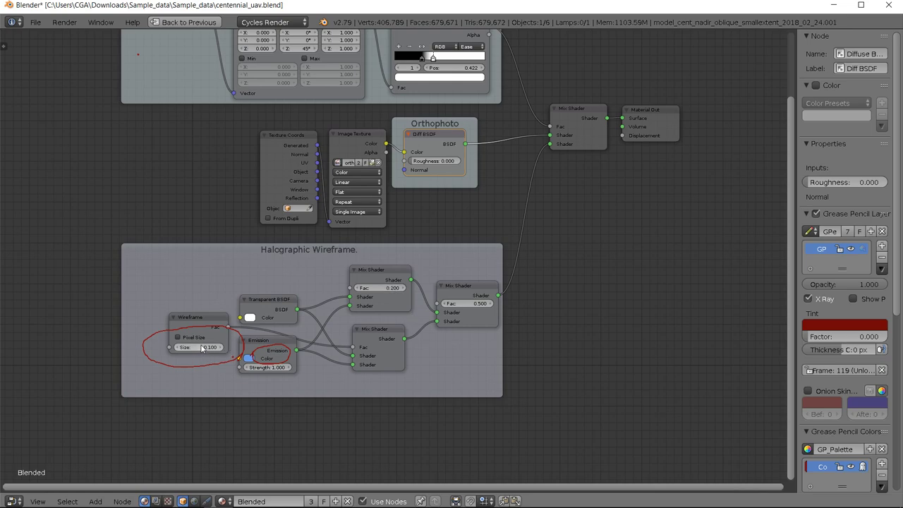
pyautogui.click(210, 281)
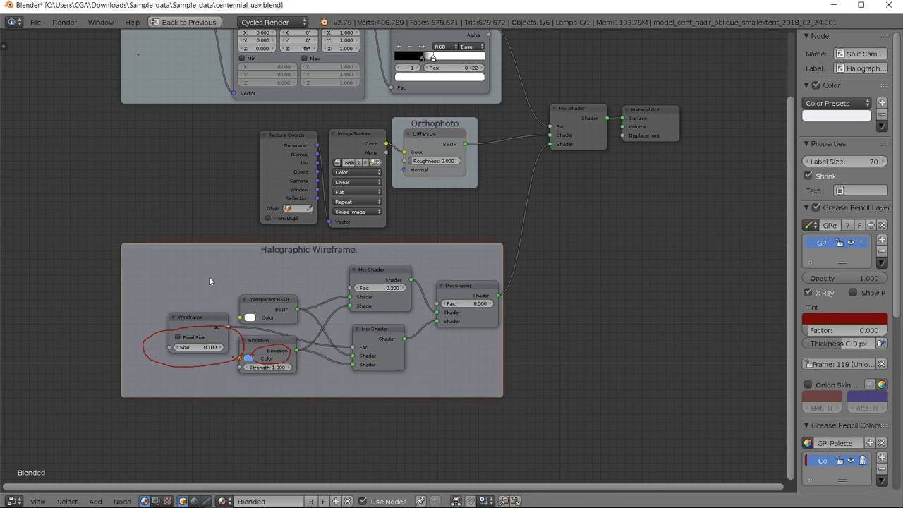
pyautogui.press('x')
# Step: Try adding a layout frame and stretching it over the wireframe shader nodes, and delete it
pyautogui.scroll(4, 217, 330)
pyautogui.moveTo(210, 330); pyautogui.dragTo(254, 275, button='middle')
pyautogui.scroll(2, 293, 256)
pyautogui.scroll(-1, 286, 259)
pyautogui.scroll(-1, 252, 275)
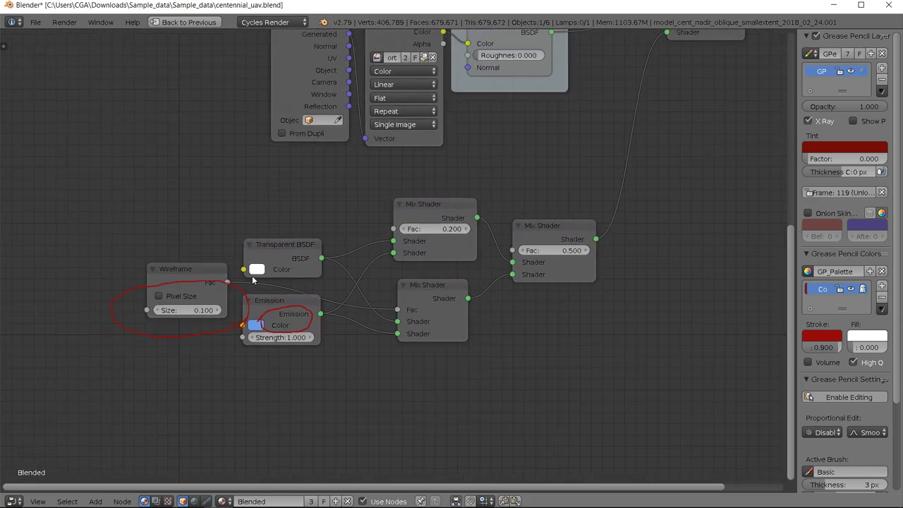
pyautogui.scroll(-1, 155, 423)
pyautogui.click(96, 500)
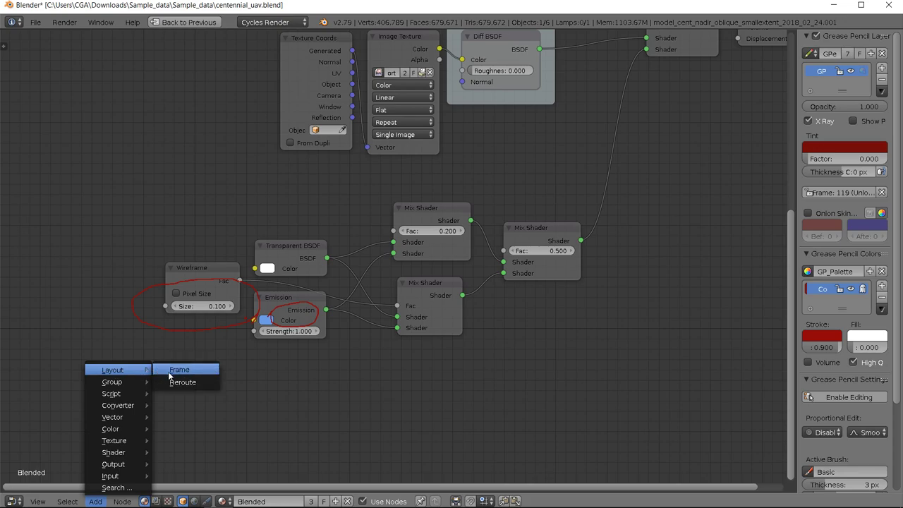
pyautogui.click(178, 369)
pyautogui.click(180, 211)
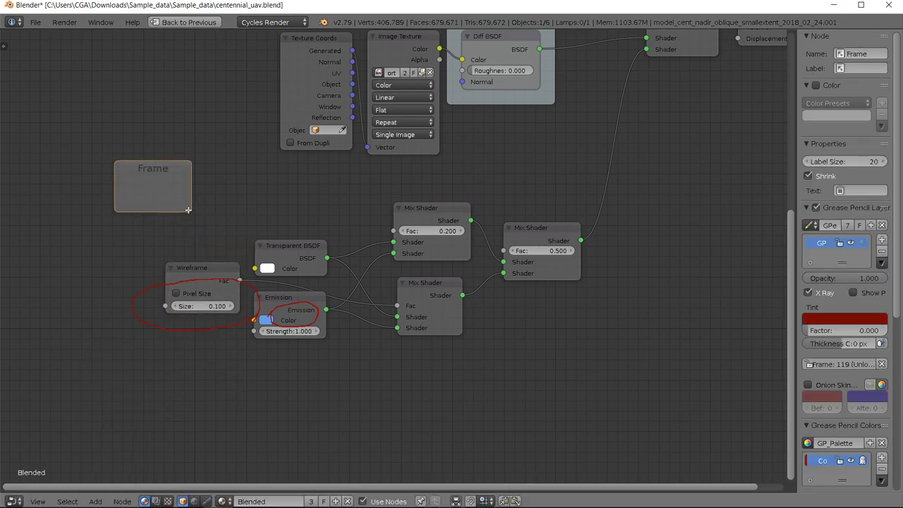
pyautogui.moveTo(191, 218); pyautogui.dragTo(609, 363)
pyautogui.press('x')
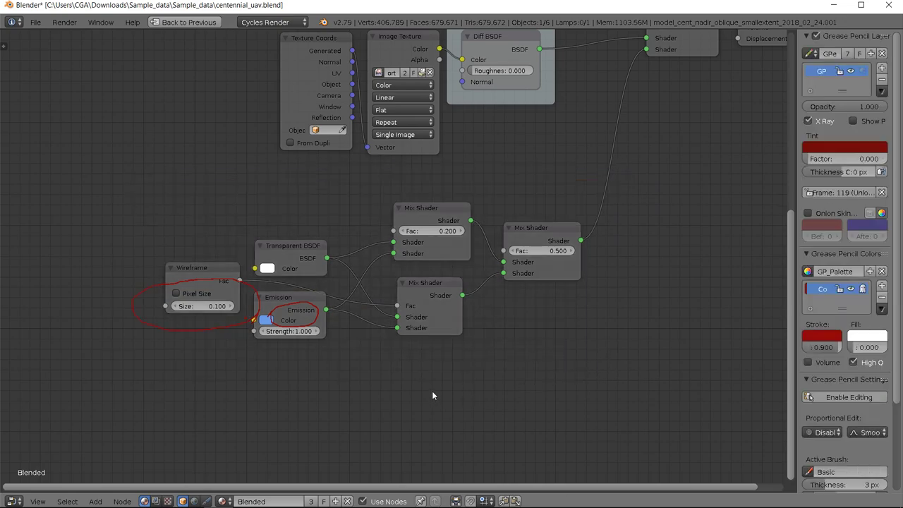
# Step: Examine how the wireframe, Orthophoto and camera vector node groups connect through the final Mix Shader to the Material Output
pyautogui.keyDown('ctrl'); pyautogui.hscroll(1, 416, 391); pyautogui.keyUp('ctrl')
pyautogui.scroll(1, 388, 398)
pyautogui.keyDown('ctrl'); pyautogui.hscroll(-1, 370, 400); pyautogui.keyUp('ctrl')
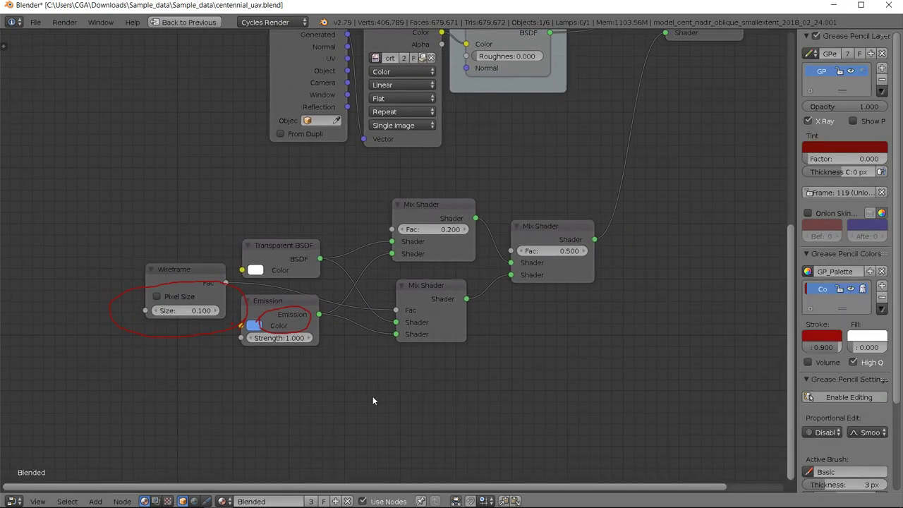
pyautogui.scroll(-1, 417, 333)
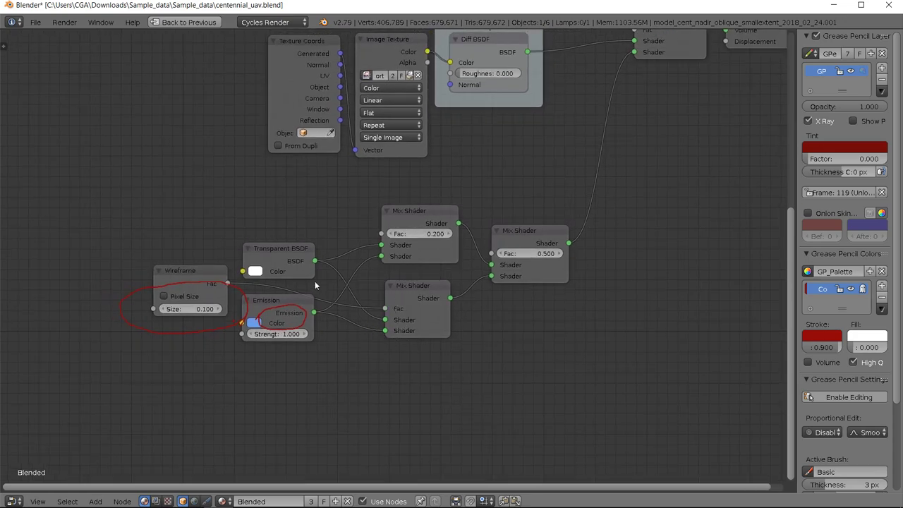
pyautogui.moveTo(555, 145); pyautogui.dragTo(416, 324, button='middle')
pyautogui.scroll(-1, 495, 206)
pyautogui.scroll(-2, 501, 293)
pyautogui.scroll(1, 461, 279)
pyautogui.scroll(1, 461, 284)
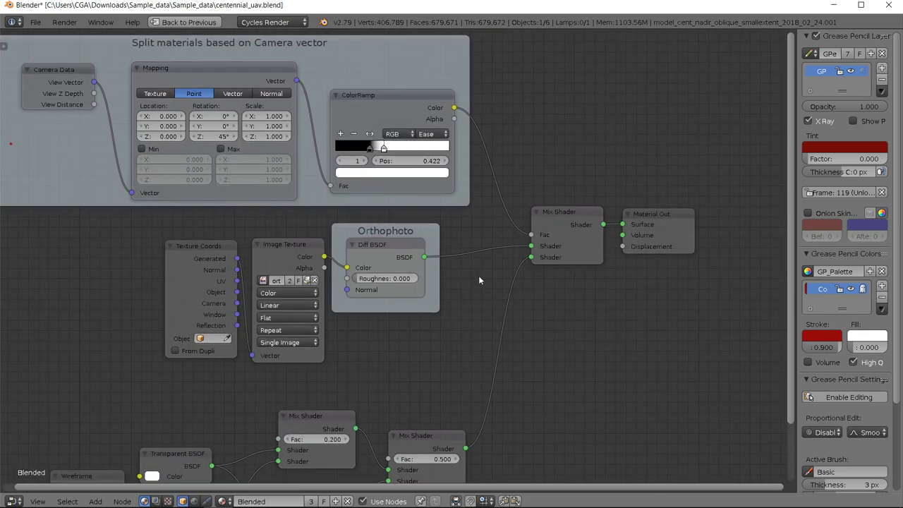
pyautogui.moveTo(479, 278); pyautogui.dragTo(554, 351, button='middle')
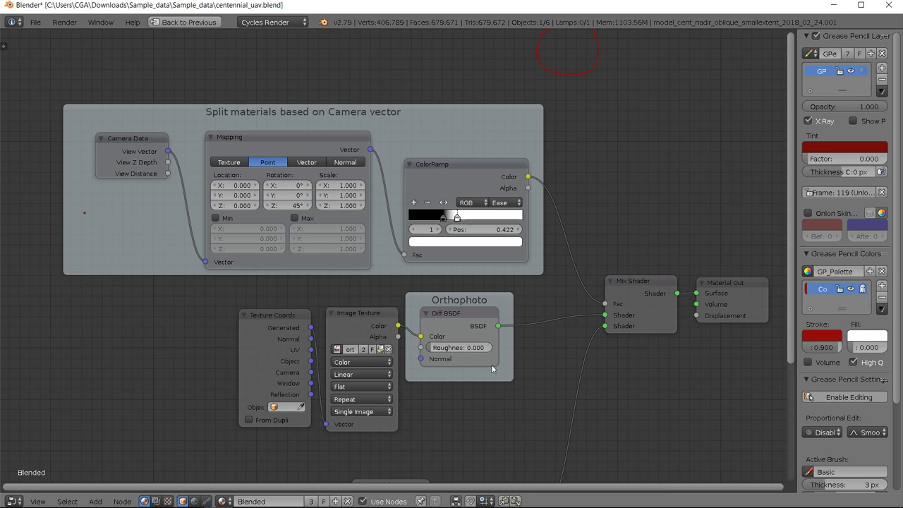
# Step: Return to the multi-editor layout and preview the model around the buildings in Rendered viewport shading, briefly maximizing the 3D view
pyautogui.hotkey('ctrl', 'Up')
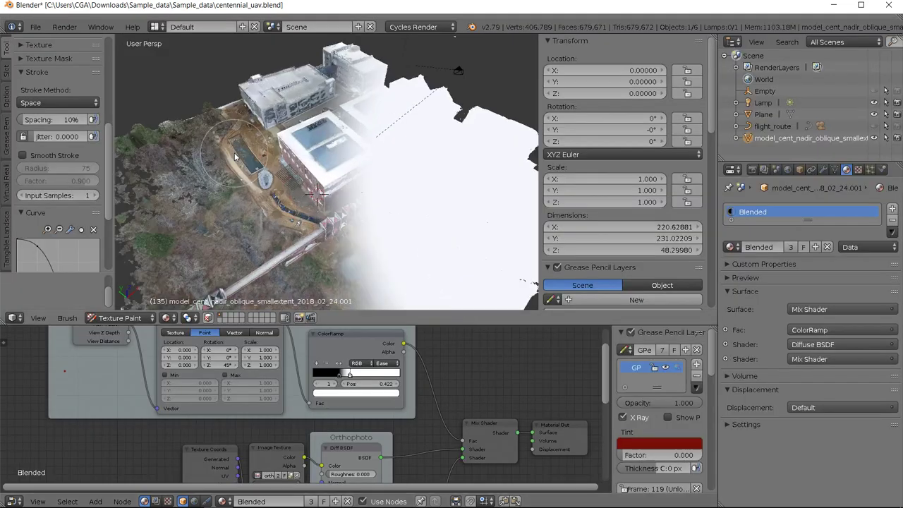
pyautogui.moveTo(270, 171); pyautogui.dragTo(465, 187, button='middle')
pyautogui.scroll(2, 466, 187)
pyautogui.moveTo(289, 201); pyautogui.dragTo(266, 243, button='middle')
pyautogui.click(167, 318)
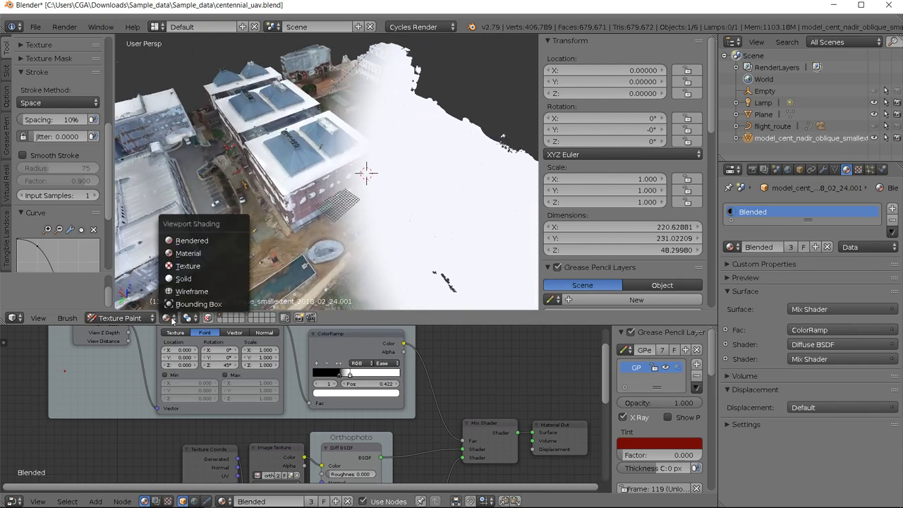
pyautogui.click(181, 241)
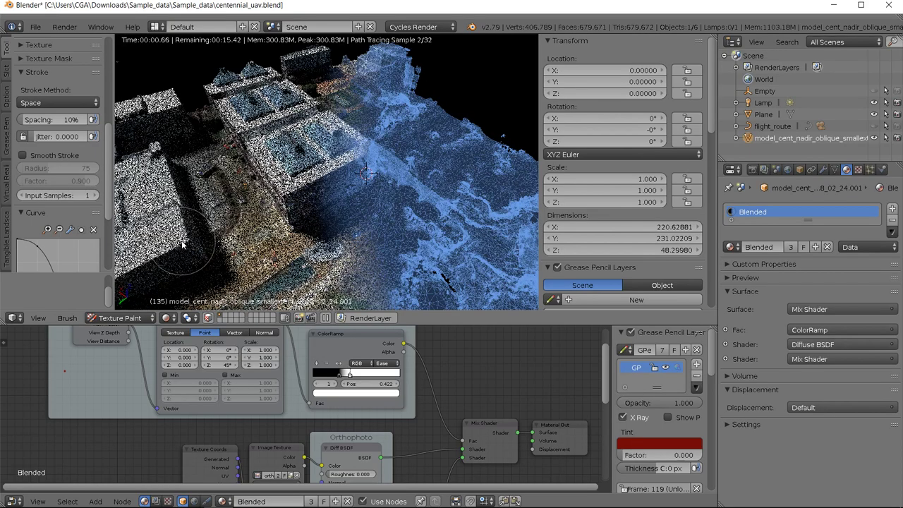
pyautogui.hotkey('shift', 'space')
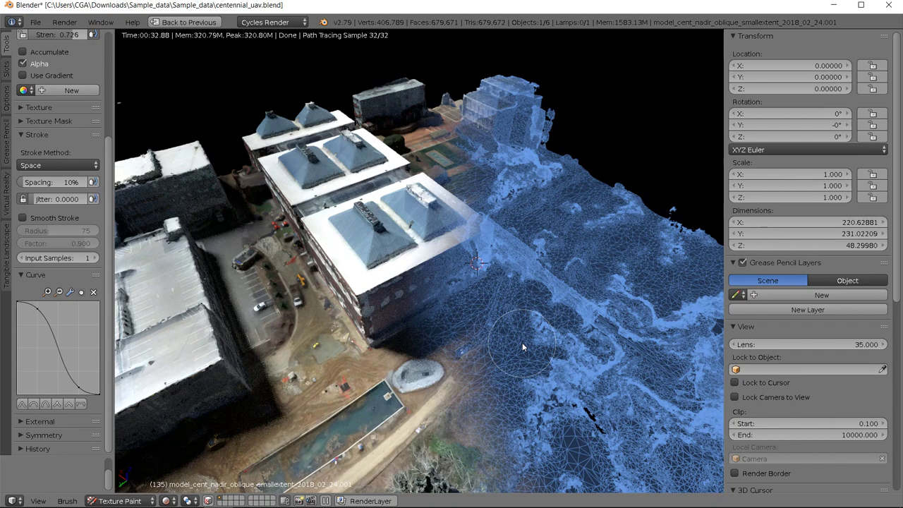
pyautogui.hotkey('ctrl', 'space')
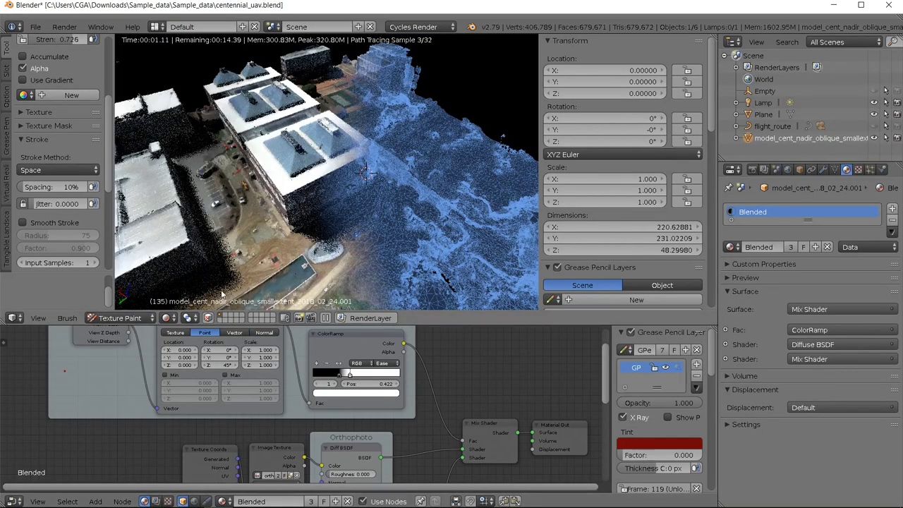
# Step: Change the Emission node's color from light blue to a medium violet-blue
pyautogui.scroll(-1, 337, 397)
pyautogui.moveTo(346, 418); pyautogui.dragTo(324, 352, button='middle')
pyautogui.scroll(-1, 344, 423)
pyautogui.moveTo(347, 437); pyautogui.dragTo(346, 366, button='middle')
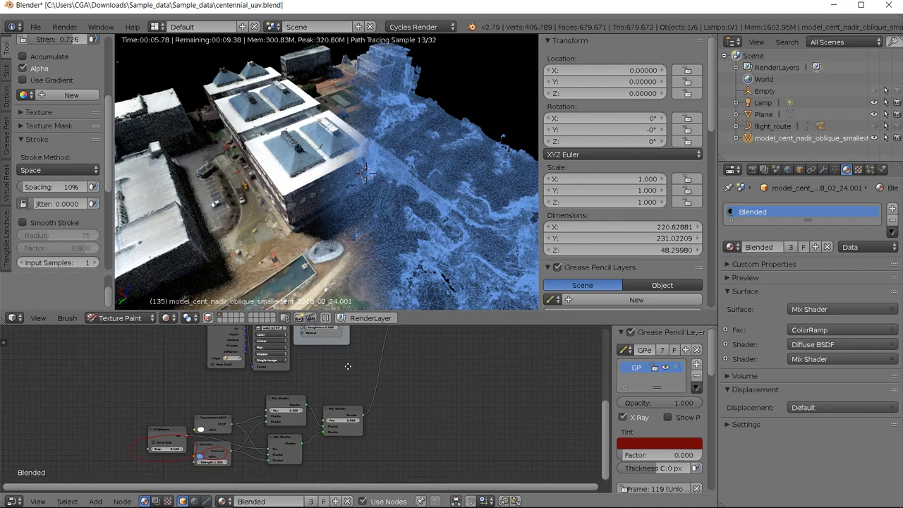
pyautogui.scroll(2, 310, 423)
pyautogui.moveTo(240, 444); pyautogui.dragTo(277, 417, button='middle')
pyautogui.scroll(4, 242, 438)
pyautogui.scroll(2, 241, 438)
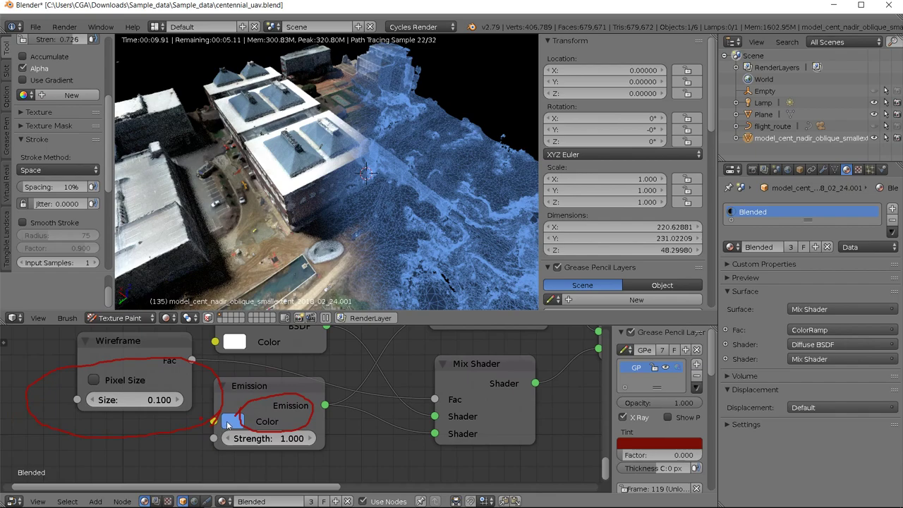
pyautogui.click(232, 422)
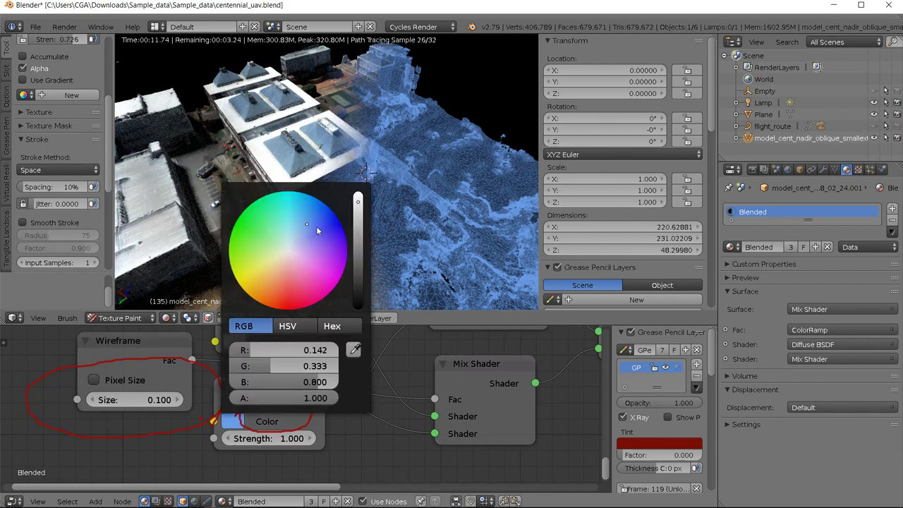
pyautogui.click(335, 223)
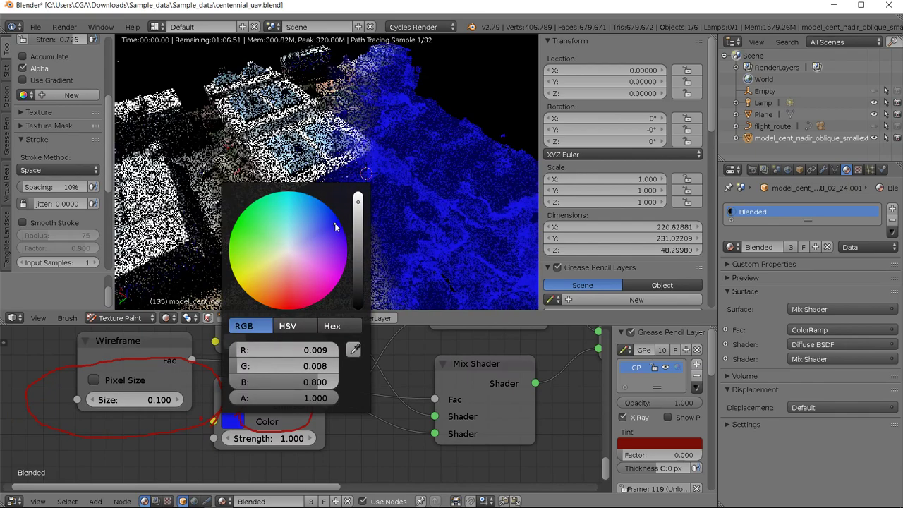
pyautogui.moveTo(334, 224); pyautogui.dragTo(316, 230)
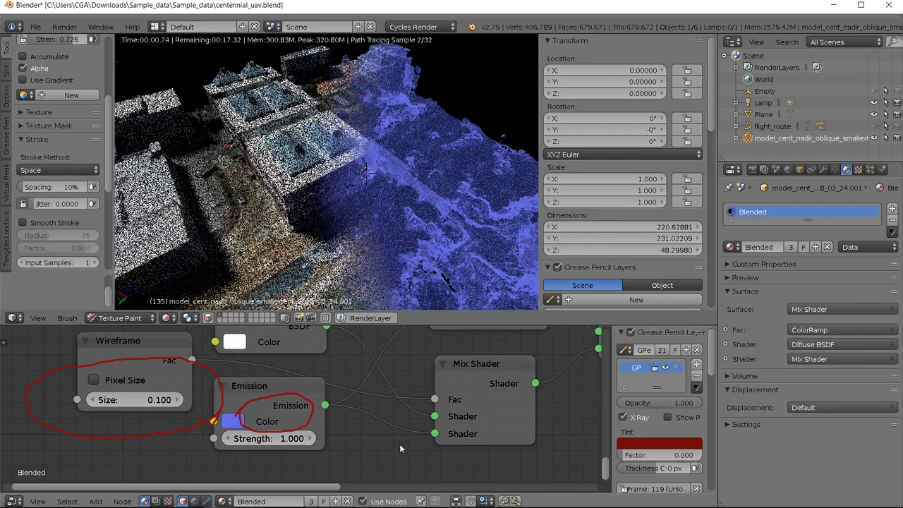
# Step: Raise the Fac of the upper Mix Shader in the wireframe nodes to 1.000
pyautogui.scroll(-2, 272, 437)
pyautogui.moveTo(308, 392); pyautogui.dragTo(248, 420, button='middle')
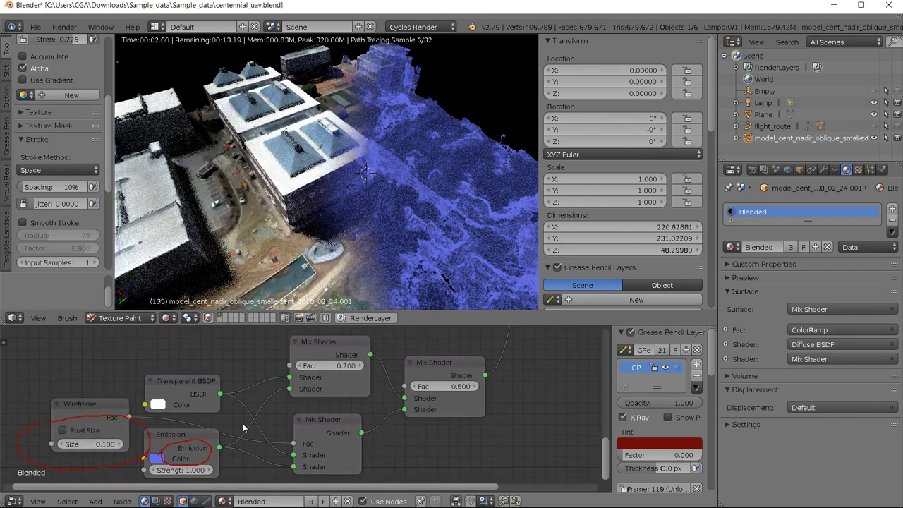
pyautogui.scroll(2, 318, 395)
pyautogui.moveTo(333, 371); pyautogui.dragTo(279, 388, button='middle')
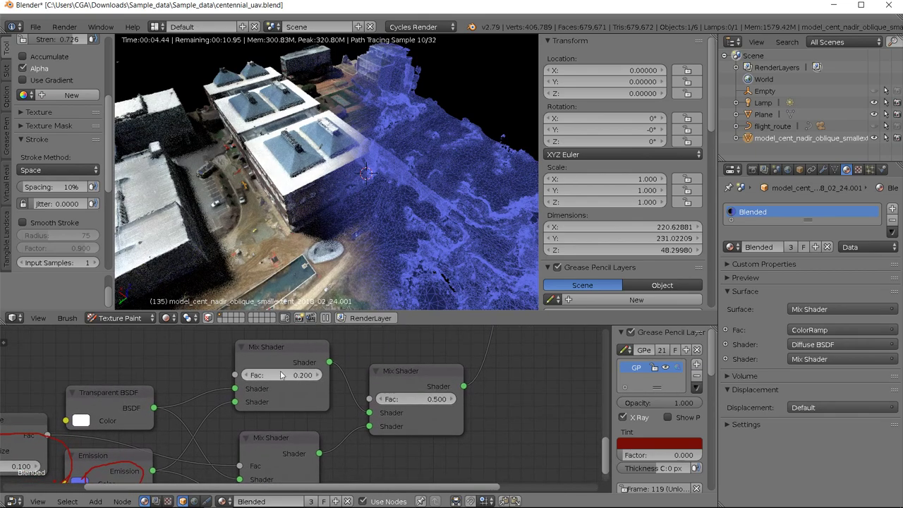
pyautogui.moveTo(272, 376); pyautogui.dragTo(314, 376)
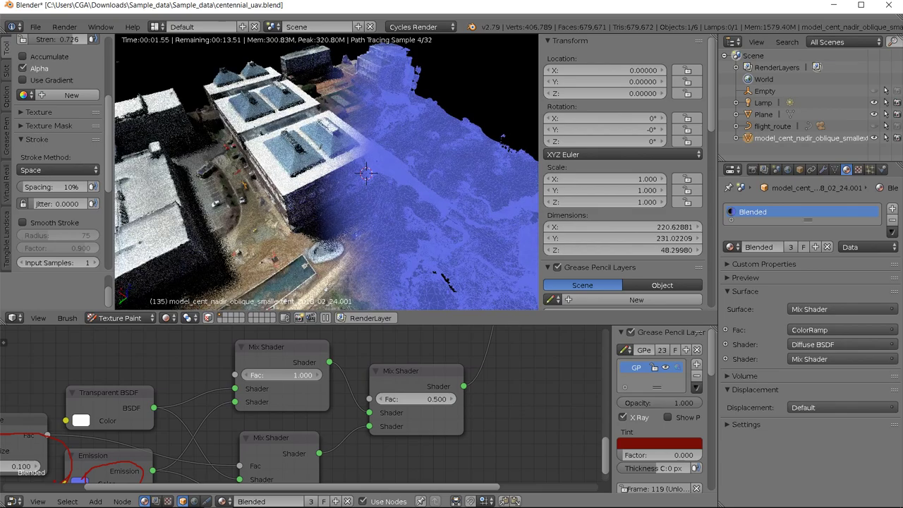
# Step: Lower the upper Mix Shader's Fac to 0.800 and inspect the rendered wireframe from other angles
pyautogui.click(246, 375)
pyautogui.click(246, 375)
pyautogui.click(246, 375)
pyautogui.click(246, 375)
pyautogui.moveTo(292, 375); pyautogui.dragTo(303, 376)
pyautogui.moveTo(384, 224); pyautogui.dragTo(294, 204, button='middle')
pyautogui.scroll(-3, 244, 195)
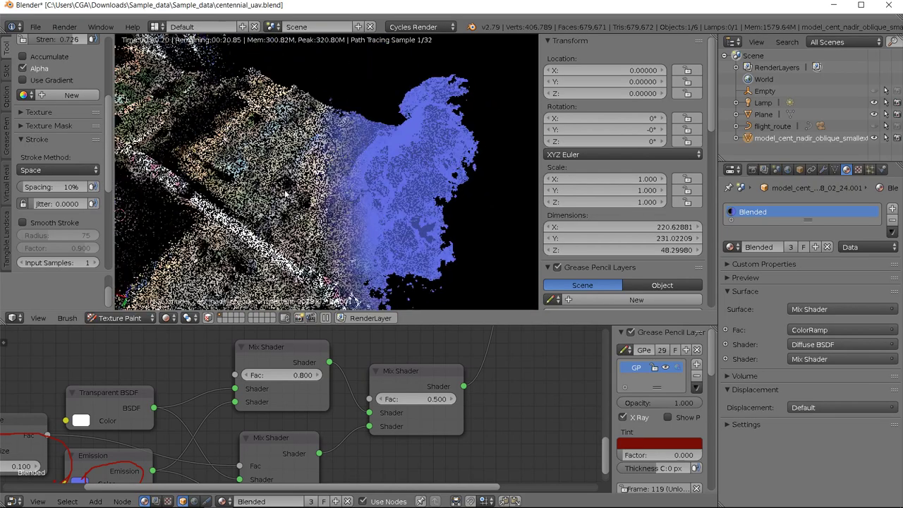
pyautogui.moveTo(290, 194)
pyautogui.mouseDown(button='middle')
pyautogui.moveTo(461, 164)
pyautogui.moveTo(425, 182)
pyautogui.moveTo(405, 170)
pyautogui.moveTo(399, 197)
pyautogui.mouseUp(button='middle')
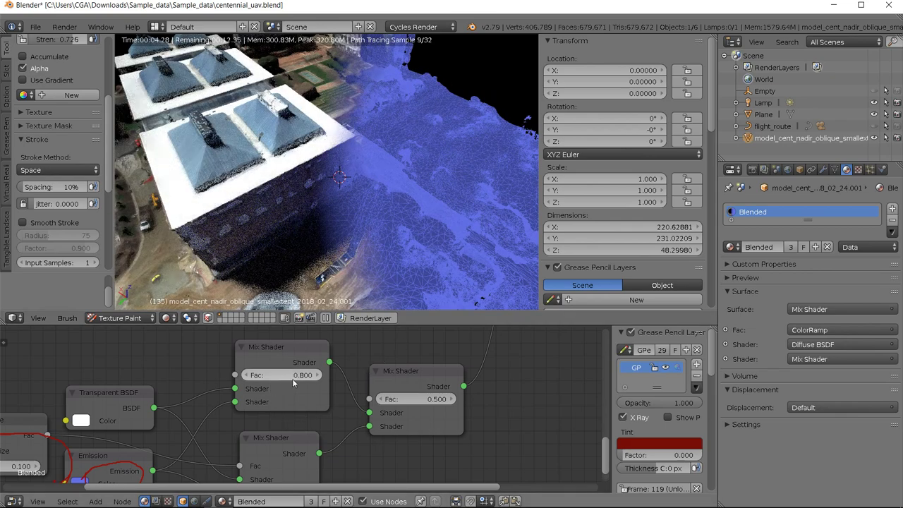
# Step: Try a Fac of 0.000 on the upper Mix Shader, and set it back to 0.200
pyautogui.moveTo(299, 375); pyautogui.dragTo(261, 375)
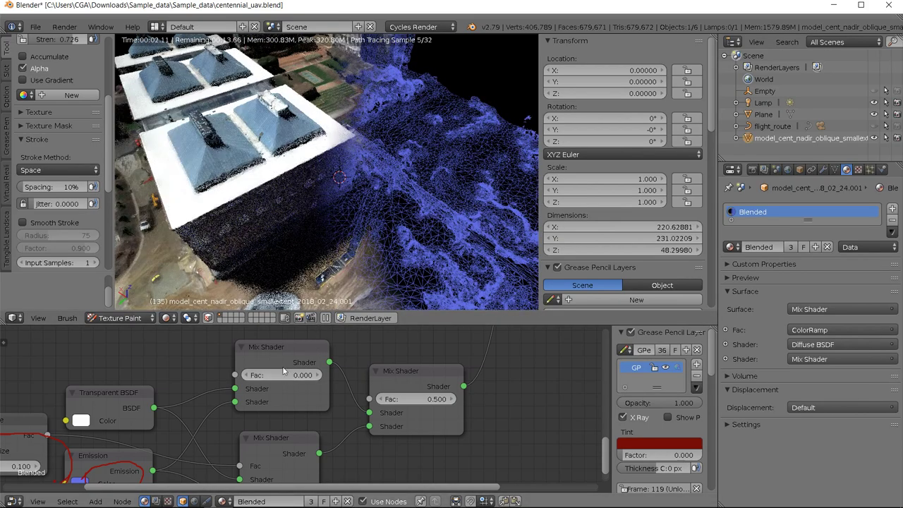
pyautogui.click(318, 374)
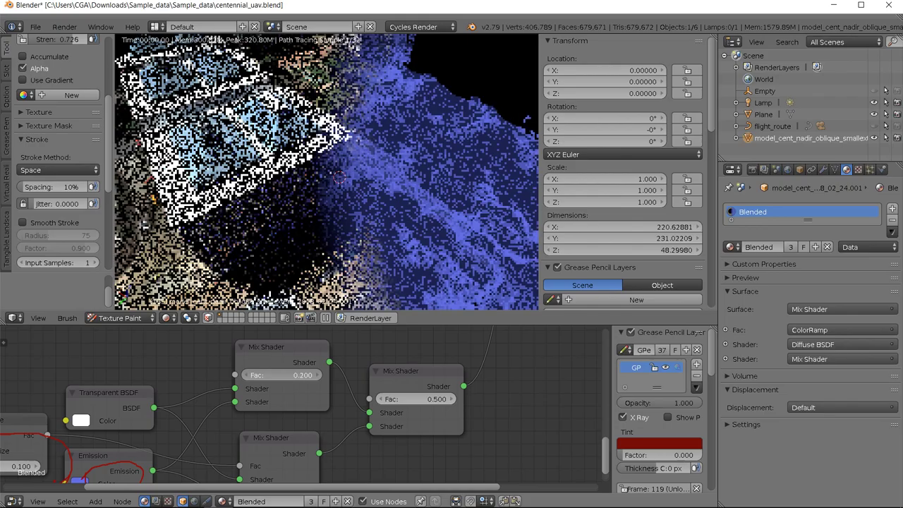
pyautogui.click(317, 375)
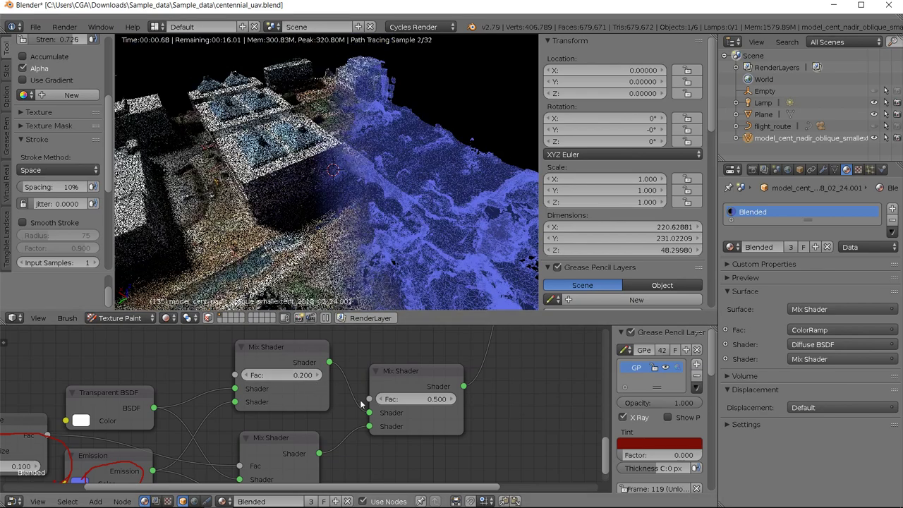
# Step: Set the Size of the Wireframe node to 0.300 while viewing the rendered mesh close up
pyautogui.scroll(-5, 371, 401)
pyautogui.moveTo(373, 400); pyautogui.dragTo(496, 354, button='middle')
pyautogui.scroll(4, 215, 393)
pyautogui.scroll(3, 216, 393)
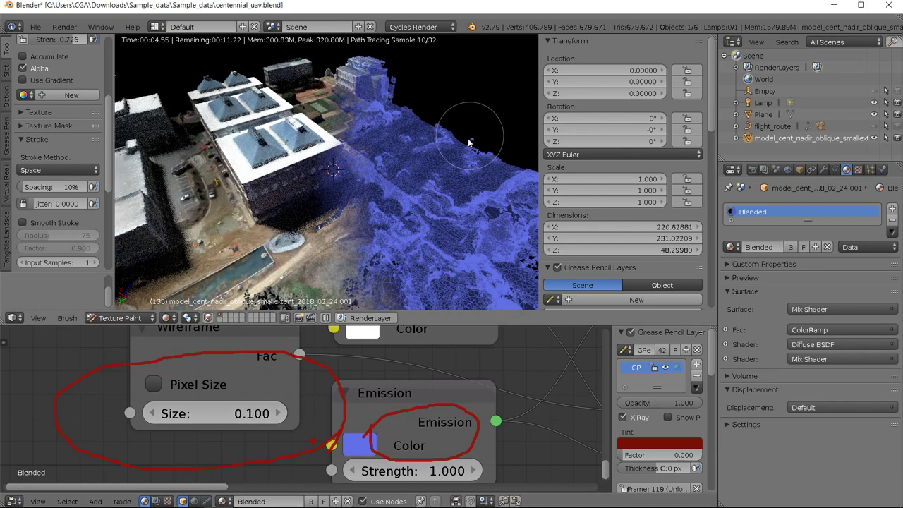
pyautogui.scroll(7, 444, 178)
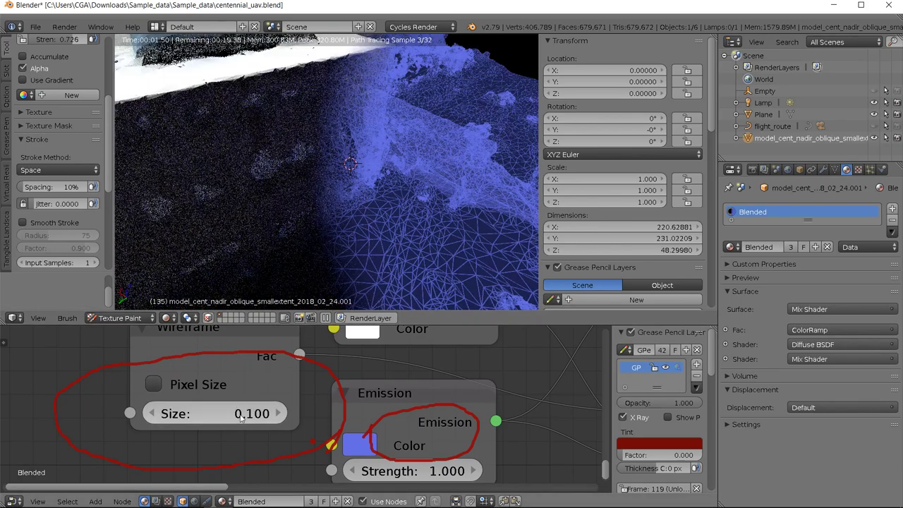
pyautogui.click(239, 415)
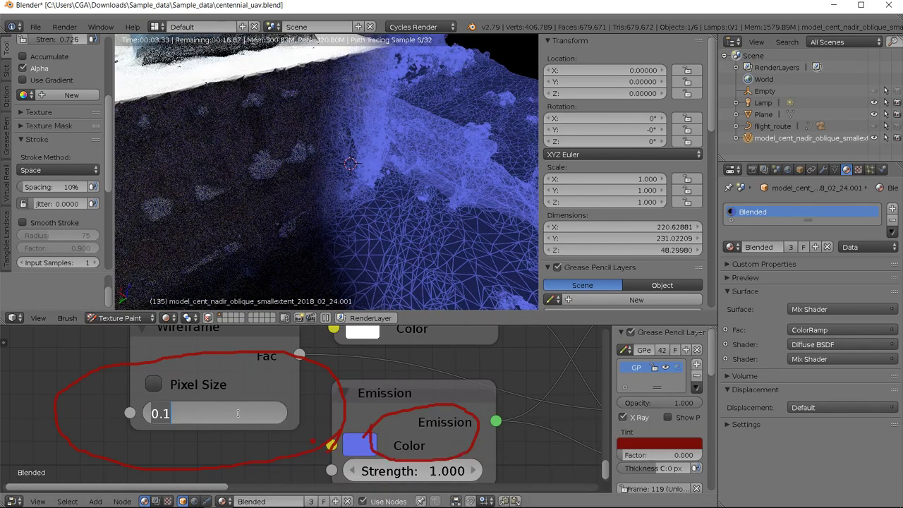
pyautogui.press('BackSpace')
pyautogui.write('.3')
pyautogui.press('Return')
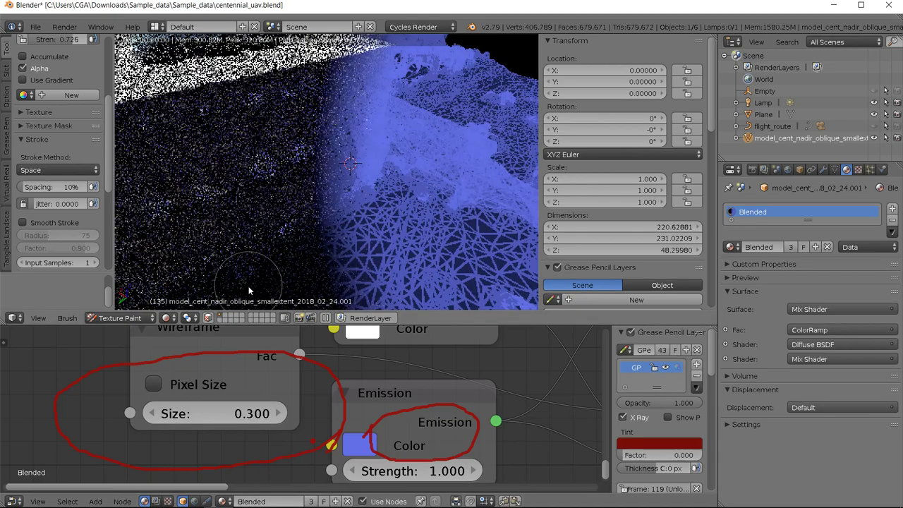
# Step: Reduce the Wireframe node's Size to 0.040 to try thinner lines
pyautogui.click(222, 416)
pyautogui.press('BackSpace')
pyautogui.write('.04')
pyautogui.press('Return')
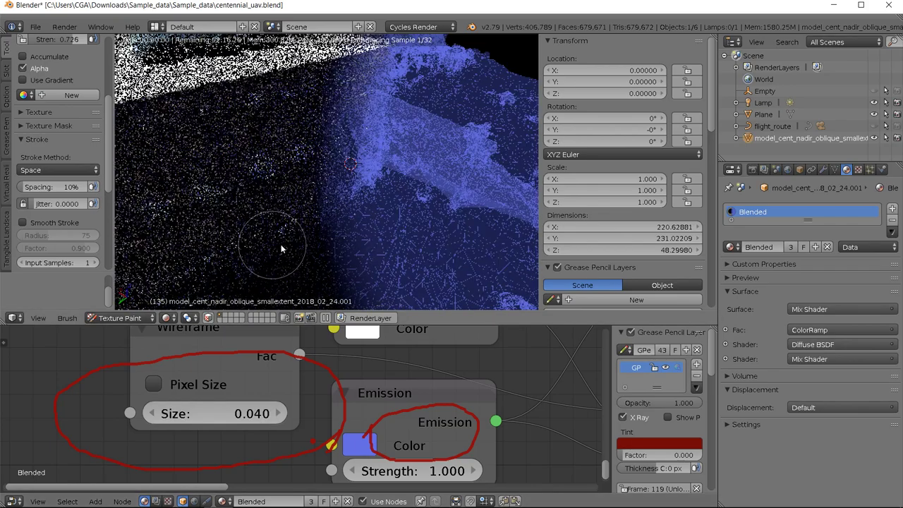
# Step: Set the Wireframe node's Size back to 0.100
pyautogui.click(174, 410)
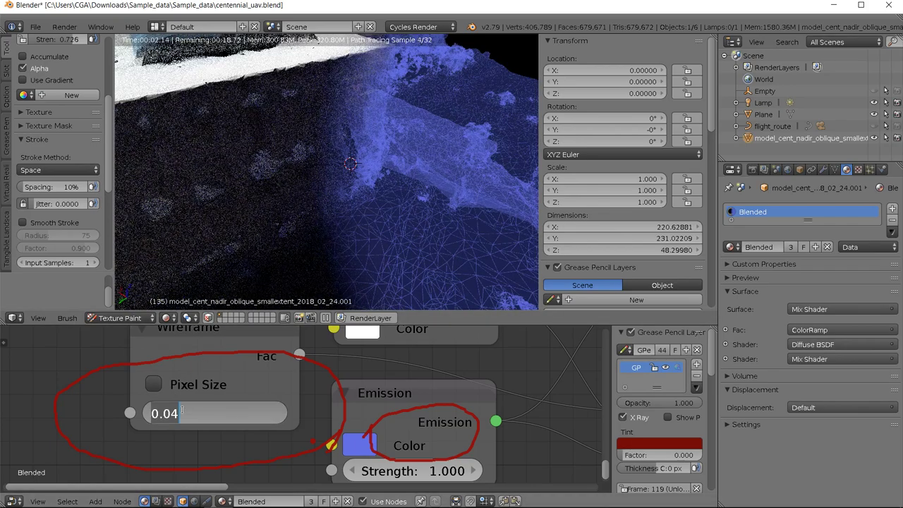
pyautogui.press('BackSpace')
pyautogui.write('.1')
pyautogui.press('Return')
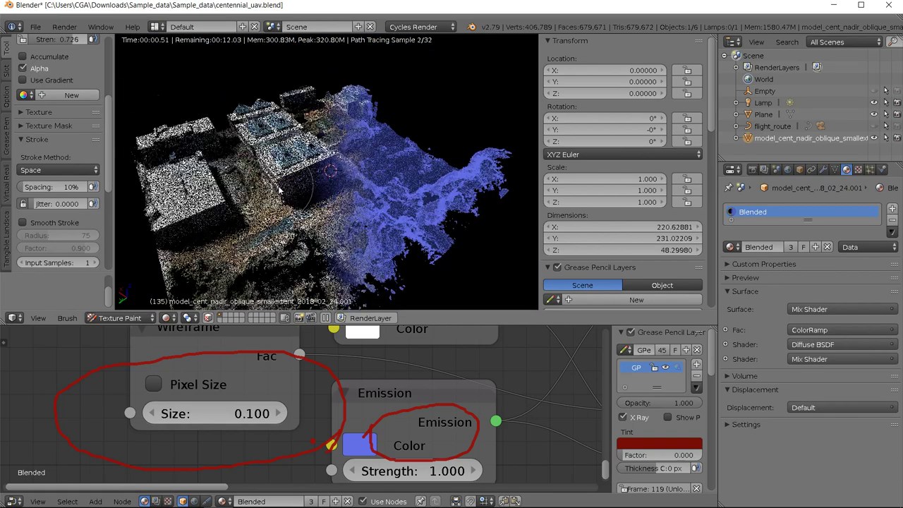
# Step: Examine the wireframe shader nodes and the rendered transition between the orthophoto texture and the wireframe from another angle
pyautogui.scroll(-2, 380, 399)
pyautogui.scroll(-3, 380, 397)
pyautogui.moveTo(379, 393); pyautogui.dragTo(279, 429, button='middle')
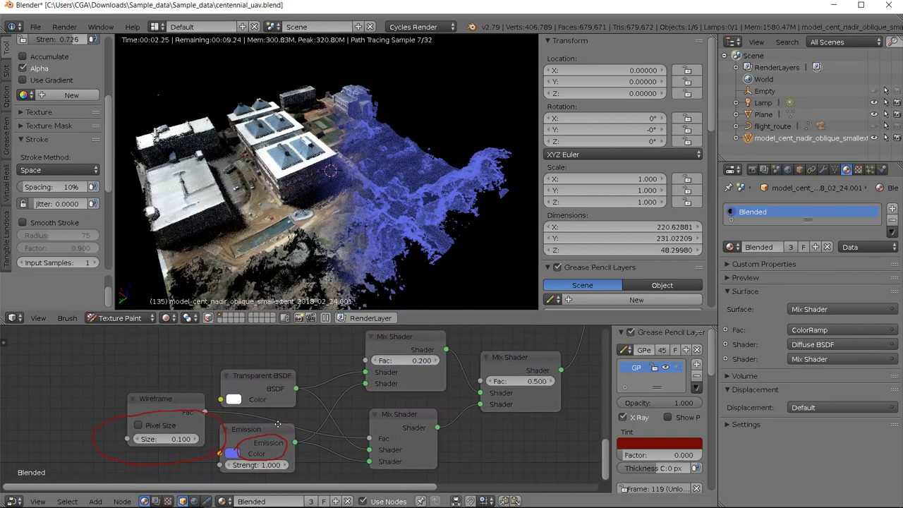
pyautogui.scroll(-1, 279, 429)
pyautogui.scroll(-1, 289, 393)
pyautogui.moveTo(290, 393); pyautogui.dragTo(299, 440, button='middle')
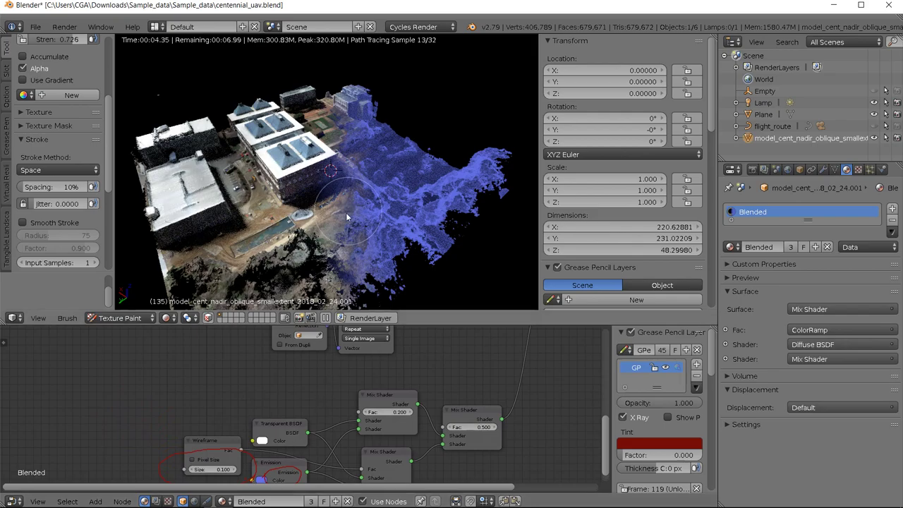
pyautogui.moveTo(344, 214); pyautogui.dragTo(394, 209, button='middle')
pyautogui.scroll(4, 392, 213)
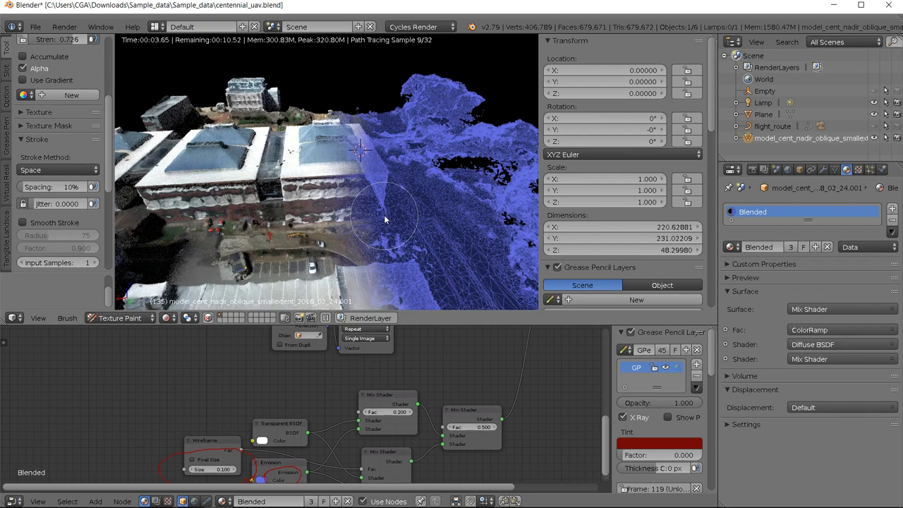
pyautogui.hotkey('alt', 'Tab')
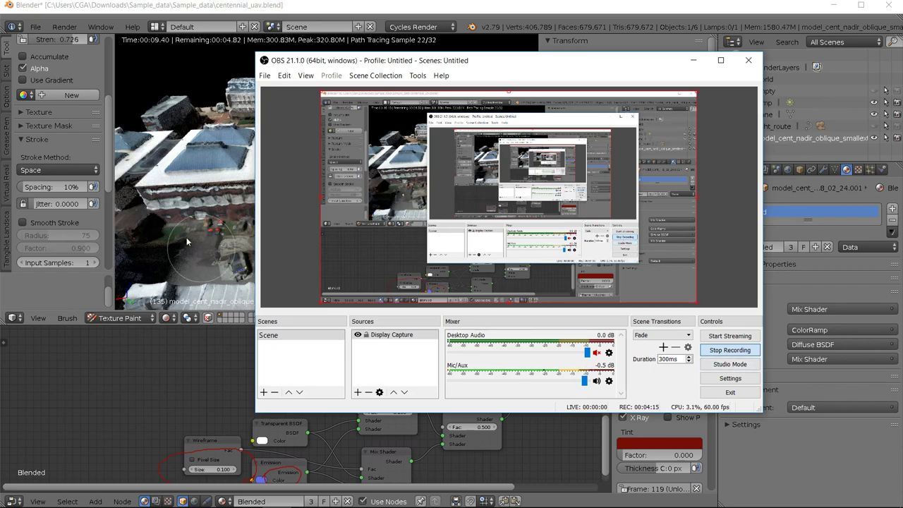
pyautogui.click(146, 221)
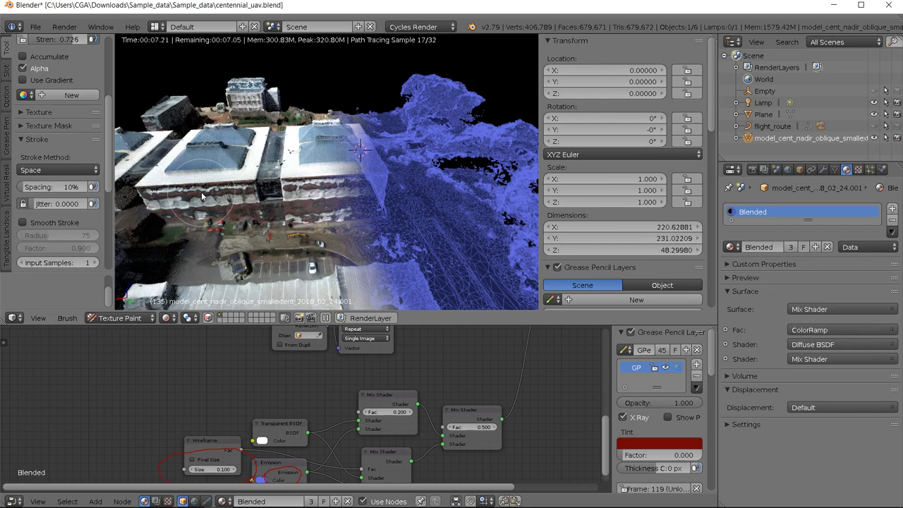
pyautogui.hotkey('alt', 'Tab')
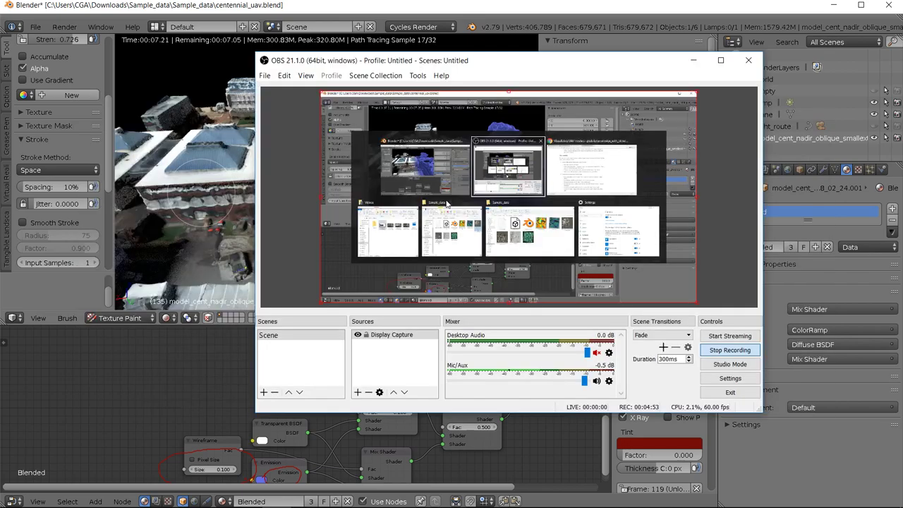